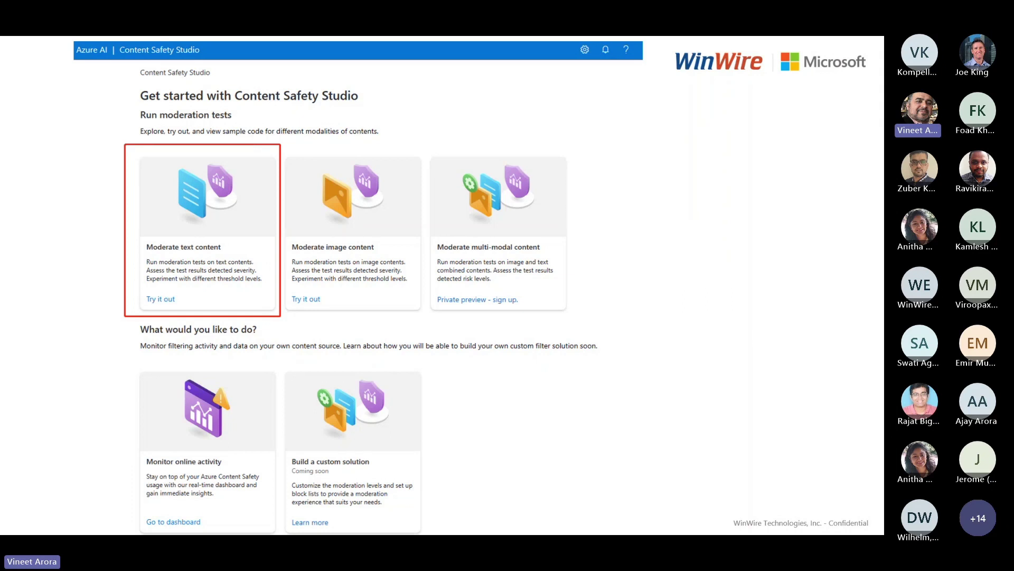
- Switch to the Azure AI Studio Quotas page and expand the GPT-35-Turbo, GPT-35-Turbo-16K, GPT-4 and GPT-4-32K quotas to examine their deployments
key(alt+Tab)
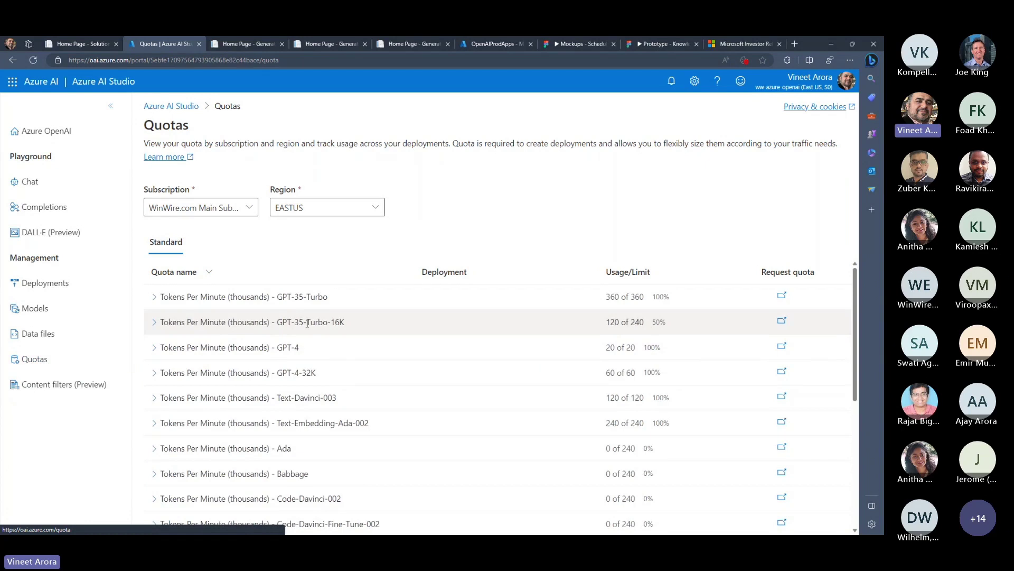
click(154, 297)
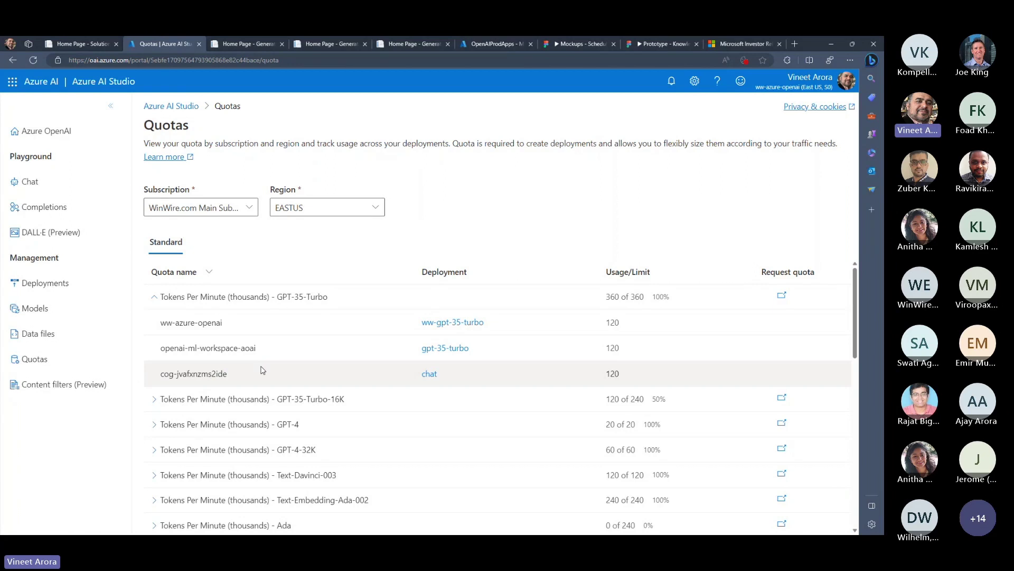
click(155, 401)
scroll(265, 429, down, 1)
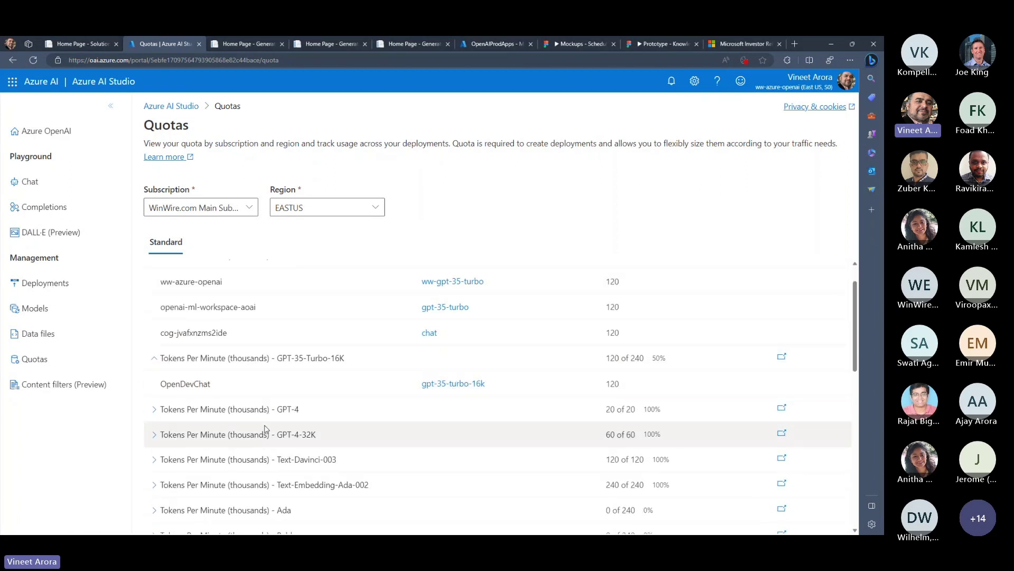
click(154, 409)
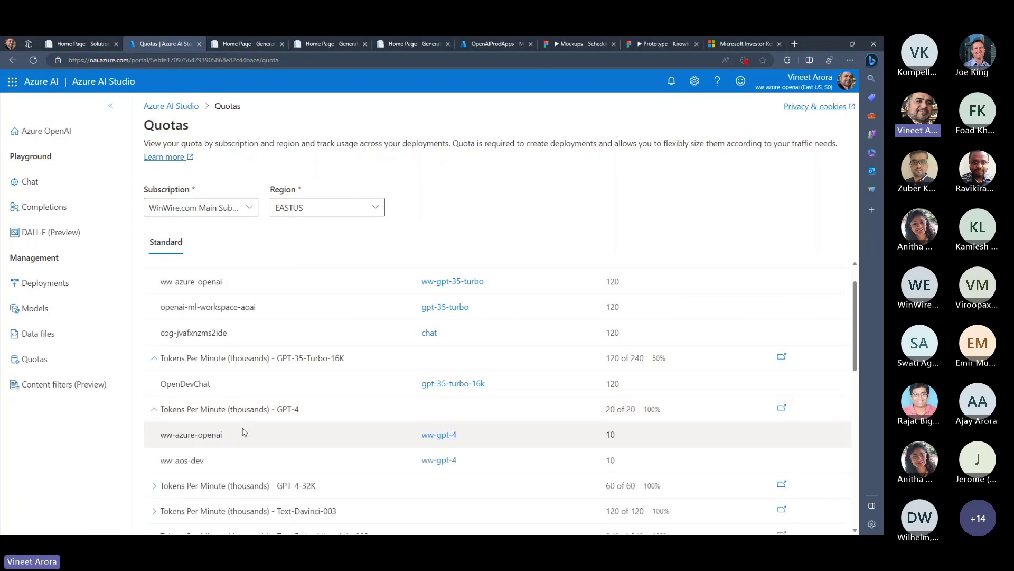
scroll(254, 434, down, 2)
click(156, 404)
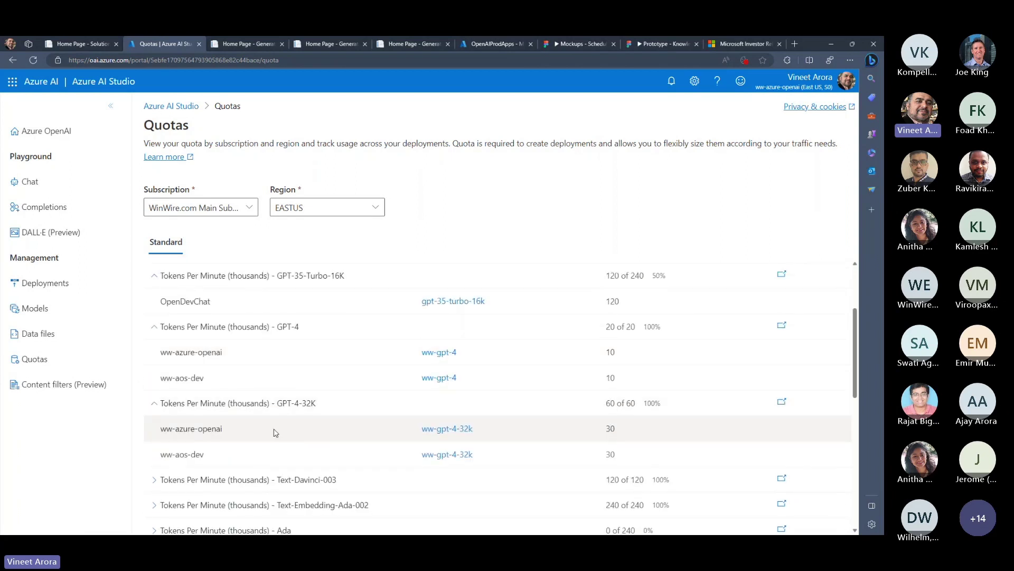
scroll(317, 436, up, 1)
scroll(332, 439, up, 2)
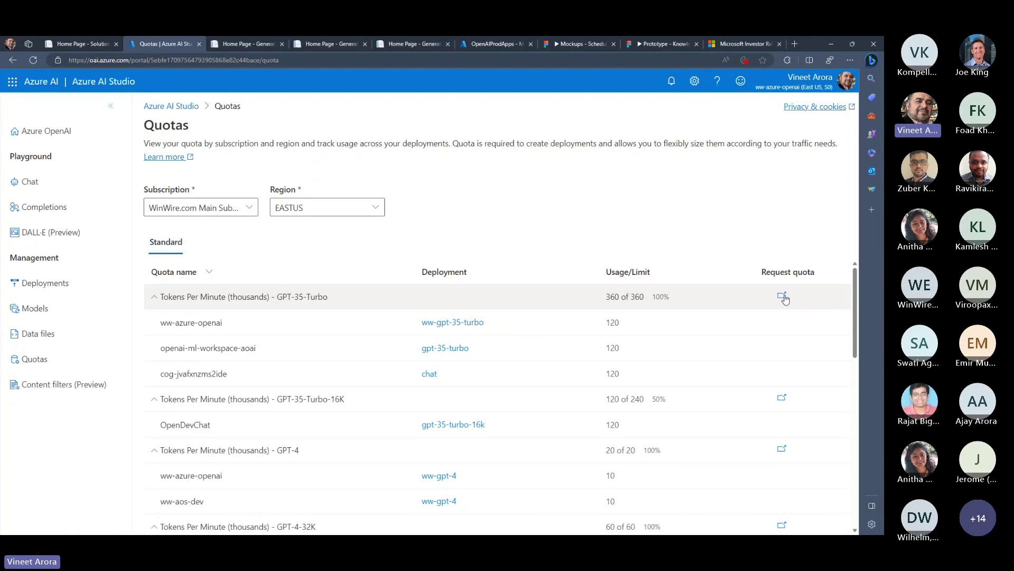
- Collapse the deployment lists of the GPT-35-Turbo, GPT-35-Turbo-16K, GPT-4 and GPT-4-32K quotas
click(154, 298)
click(154, 322)
click(154, 347)
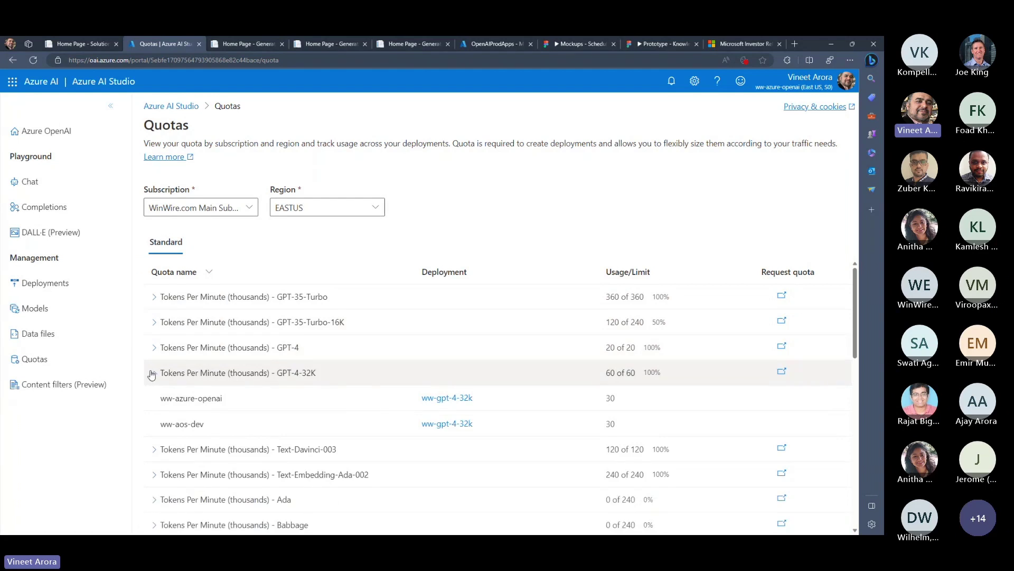
click(154, 373)
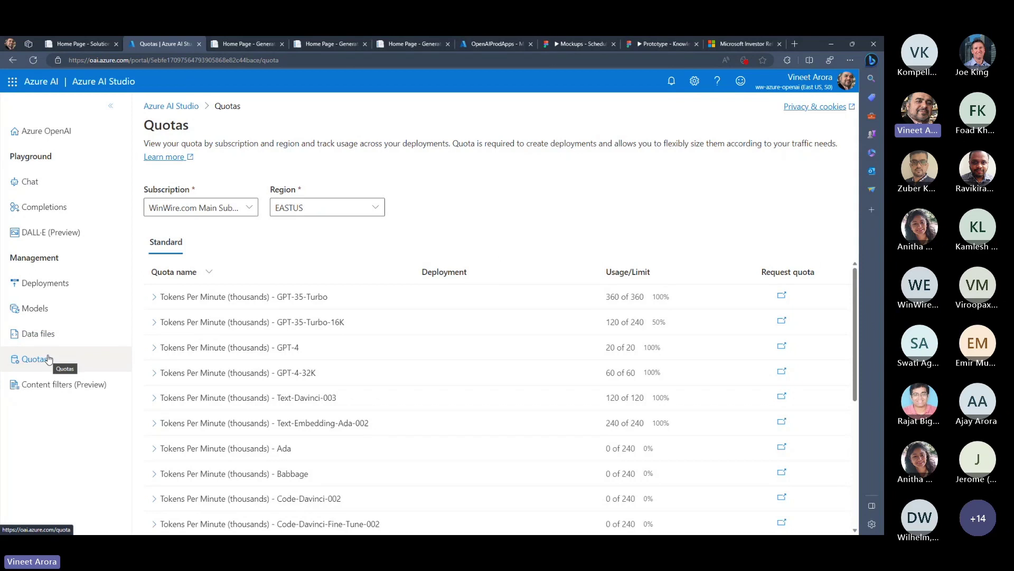
- Start a new customized content filter from the content filters page and examine its name and severity levels for user prompts
click(89, 388)
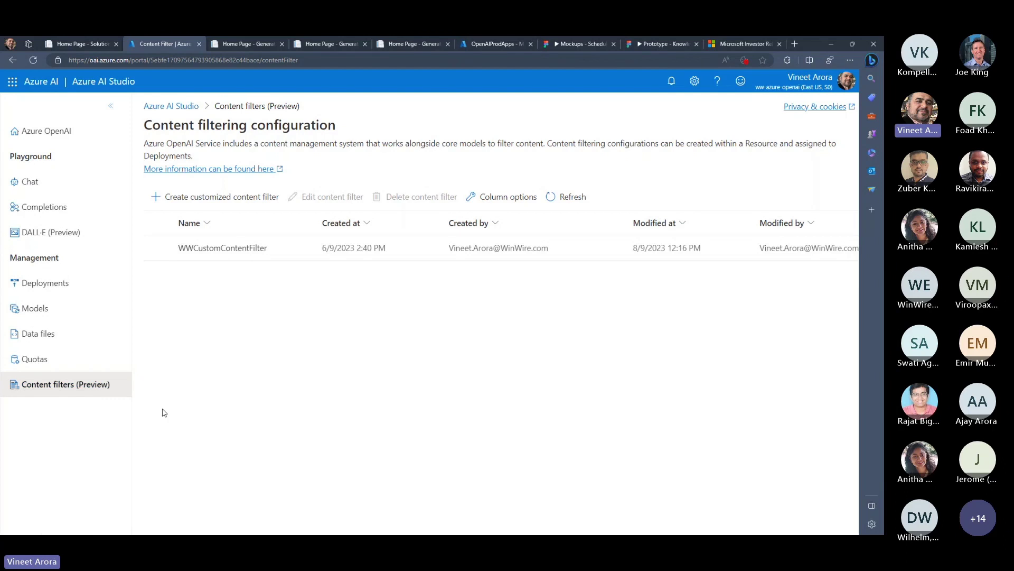
click(229, 204)
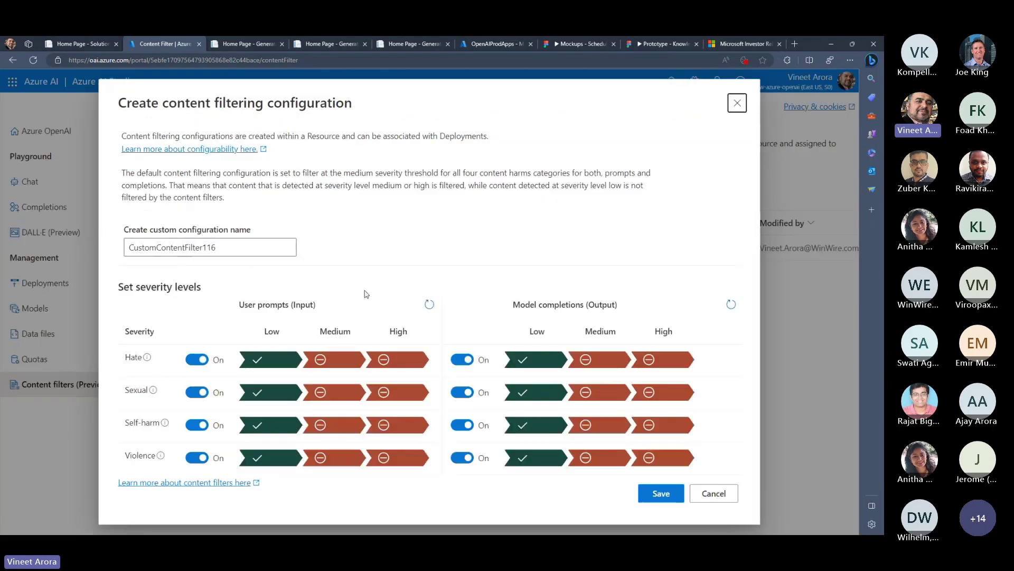
click(254, 253)
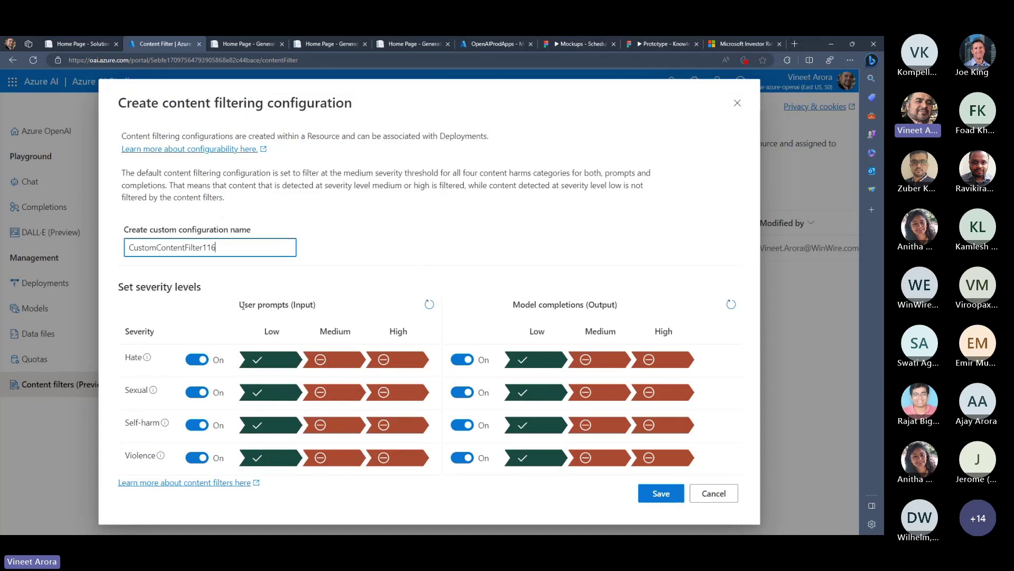
drag(243, 305, 317, 306)
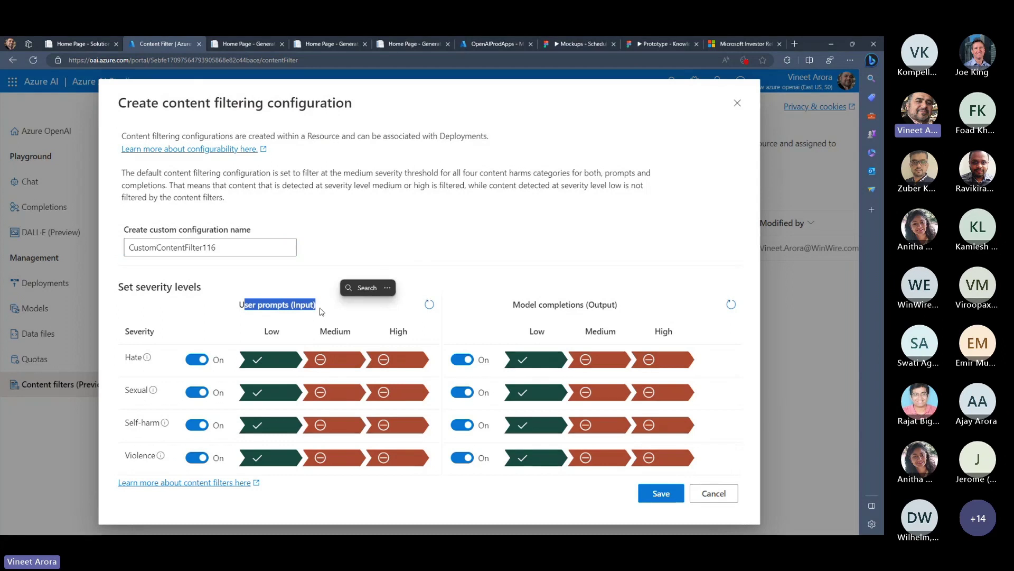
click(322, 311)
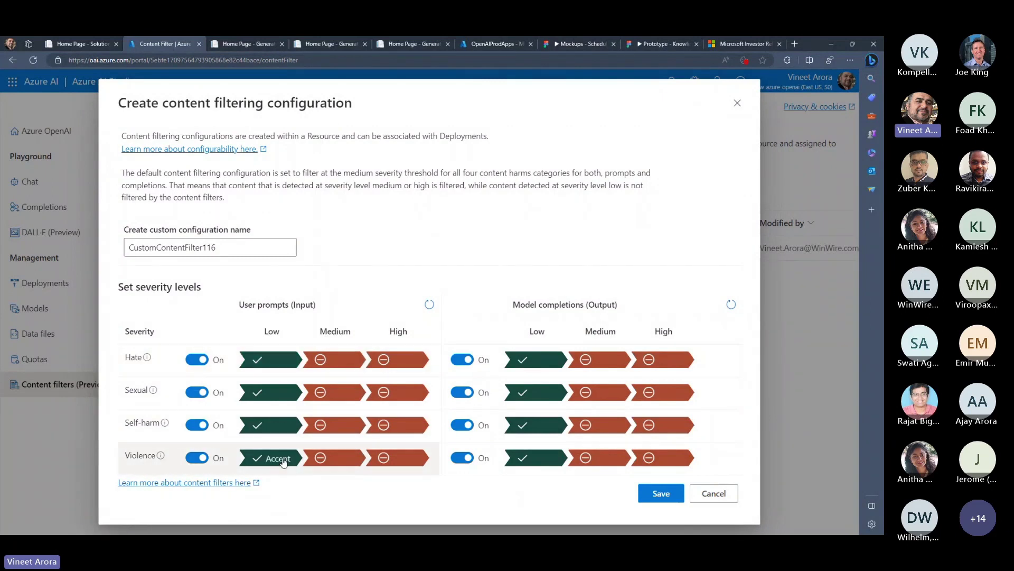
- Try switching off the Hate and Sexual filters for user prompts in the new configuration, and cancel it
click(408, 363)
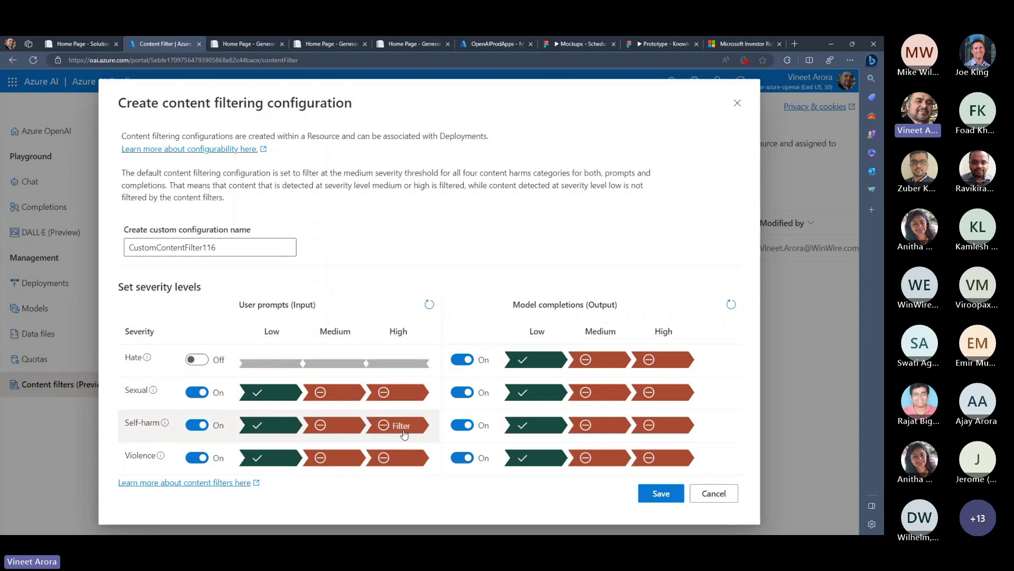
click(399, 392)
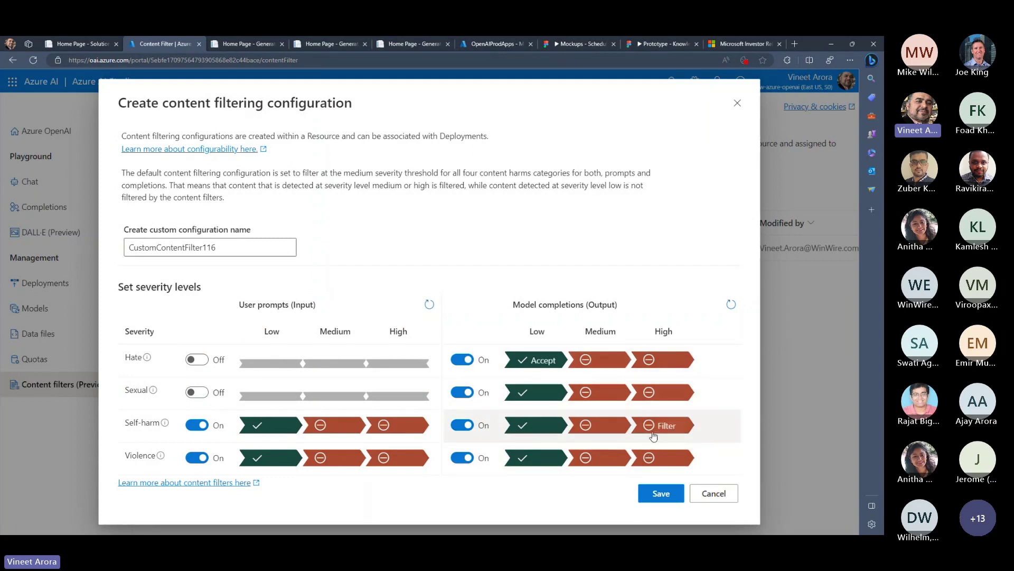
click(708, 496)
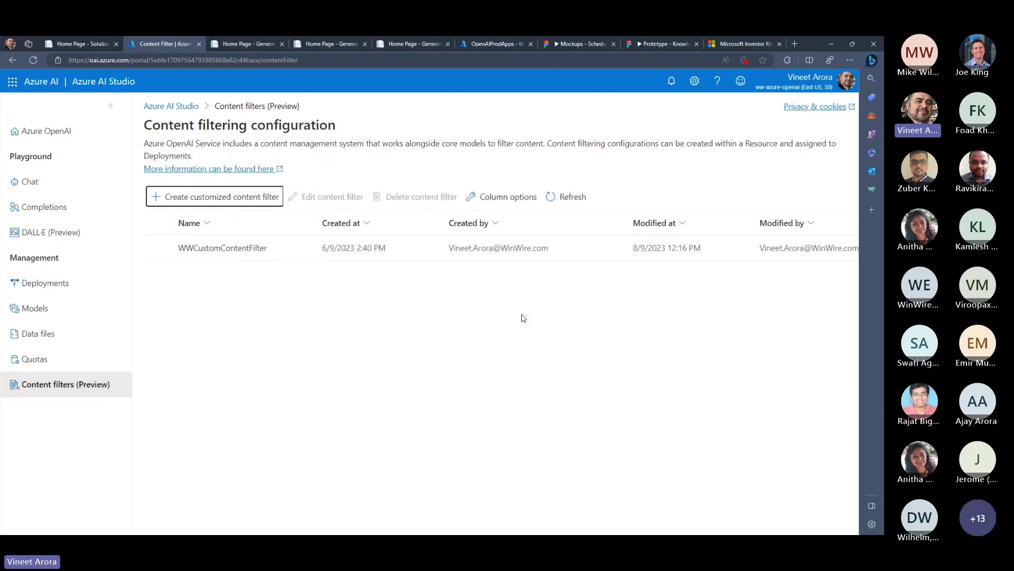
- Open WWCustomContentFilter for editing to review its severity levels, and close it without saving
click(259, 248)
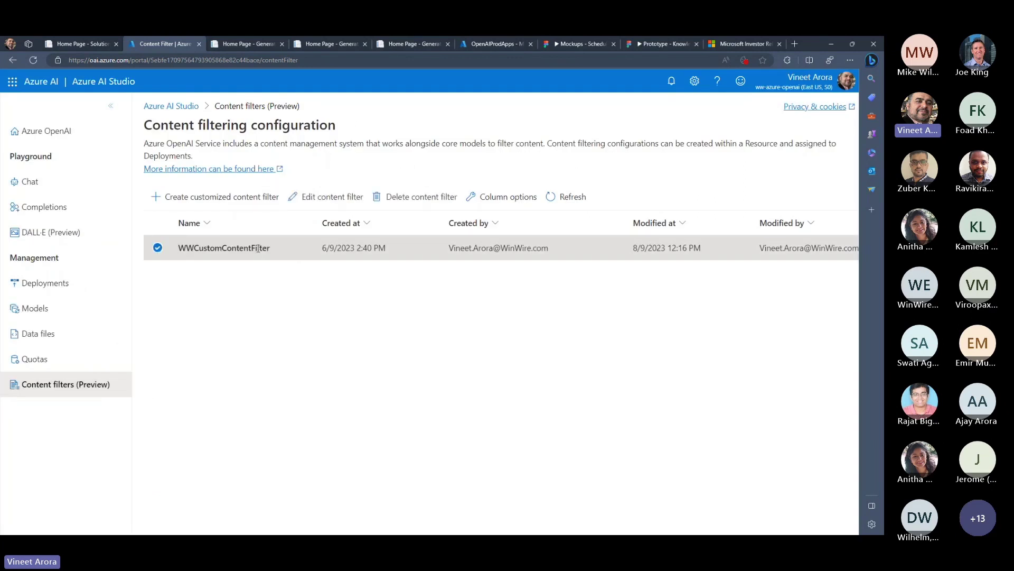
click(328, 197)
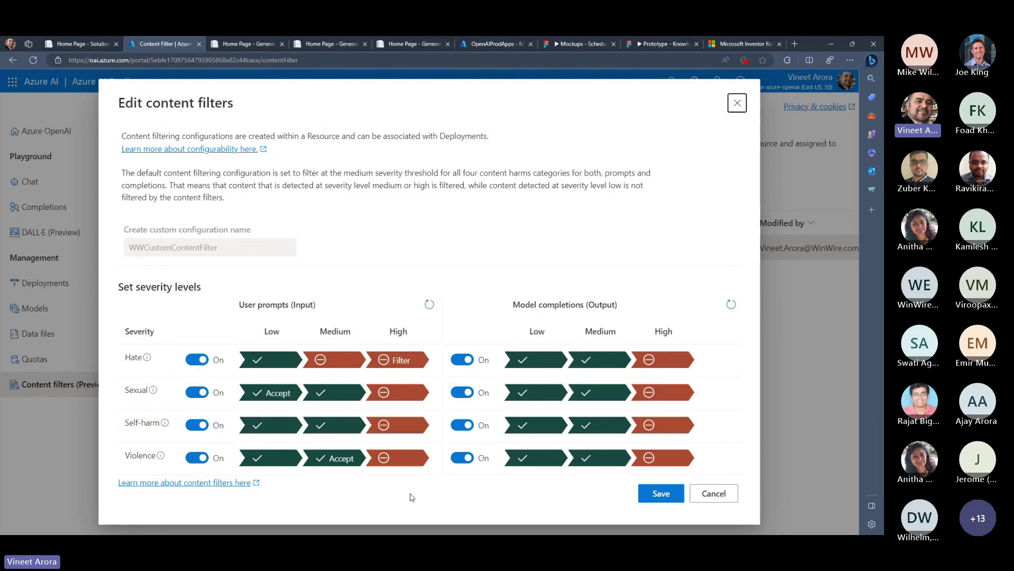
click(717, 493)
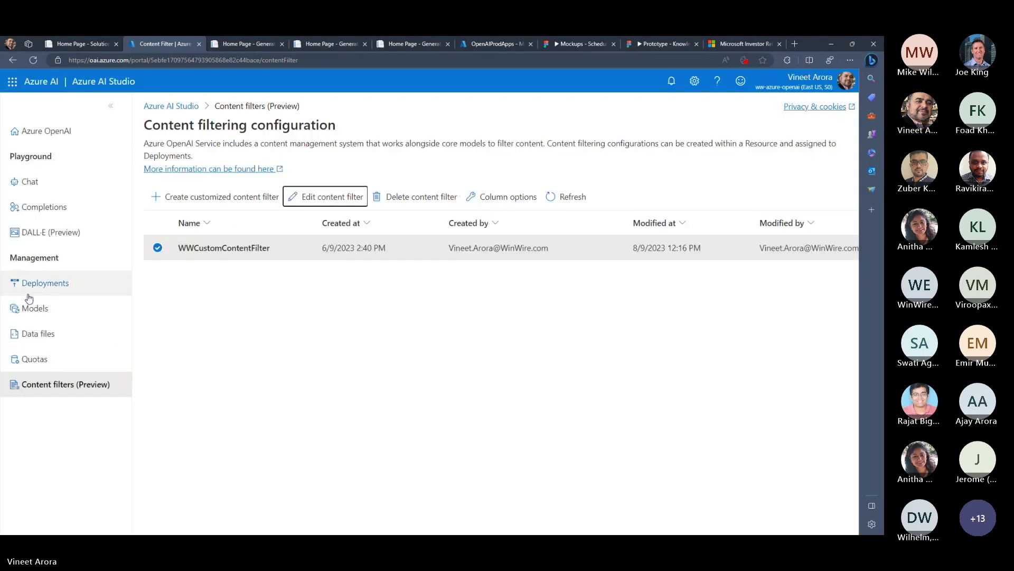
- Set the content filter of the ww-gpt-4-32k deployment to Default, save it and return to the deployments list
click(39, 309)
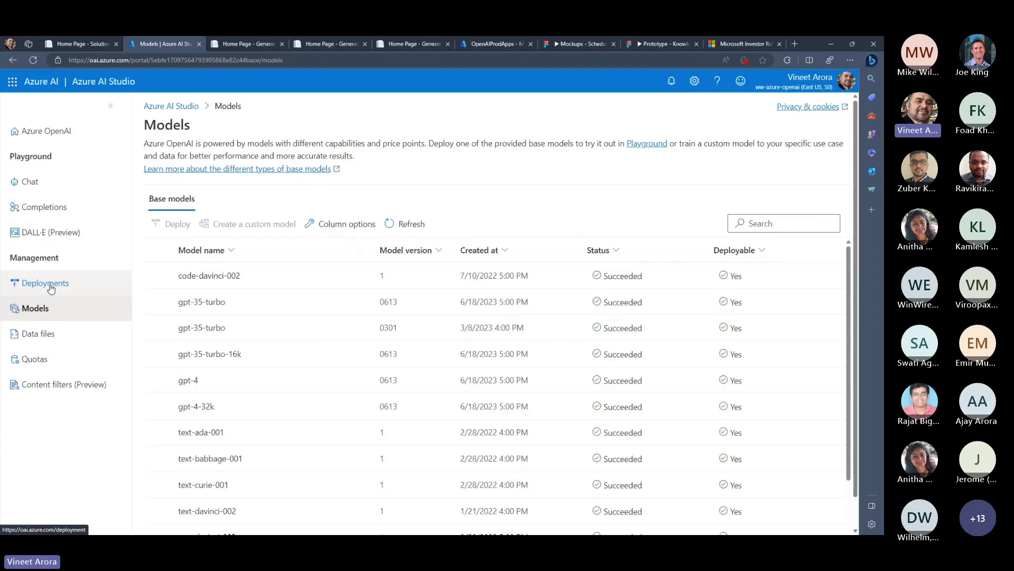
click(51, 288)
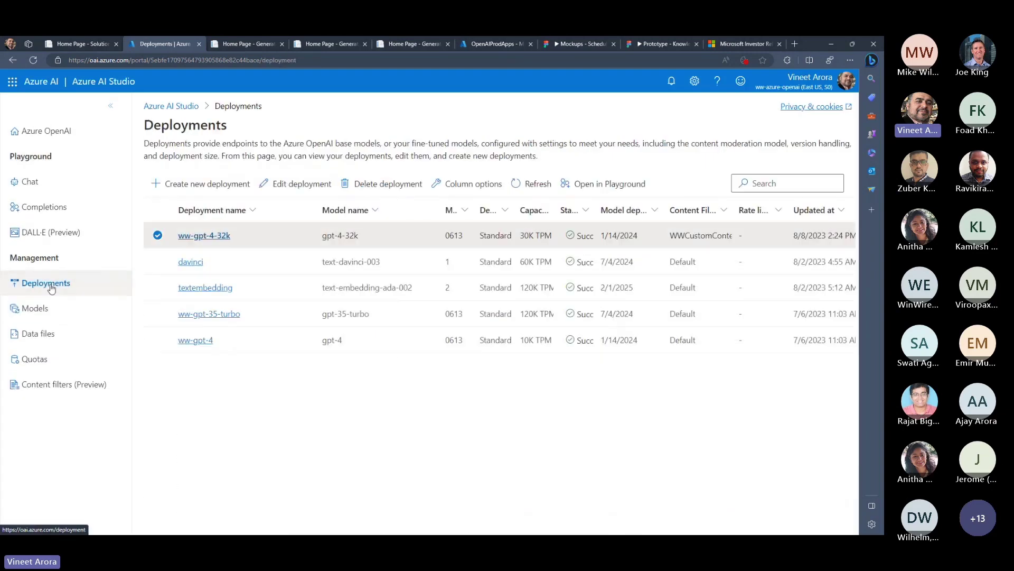
click(209, 239)
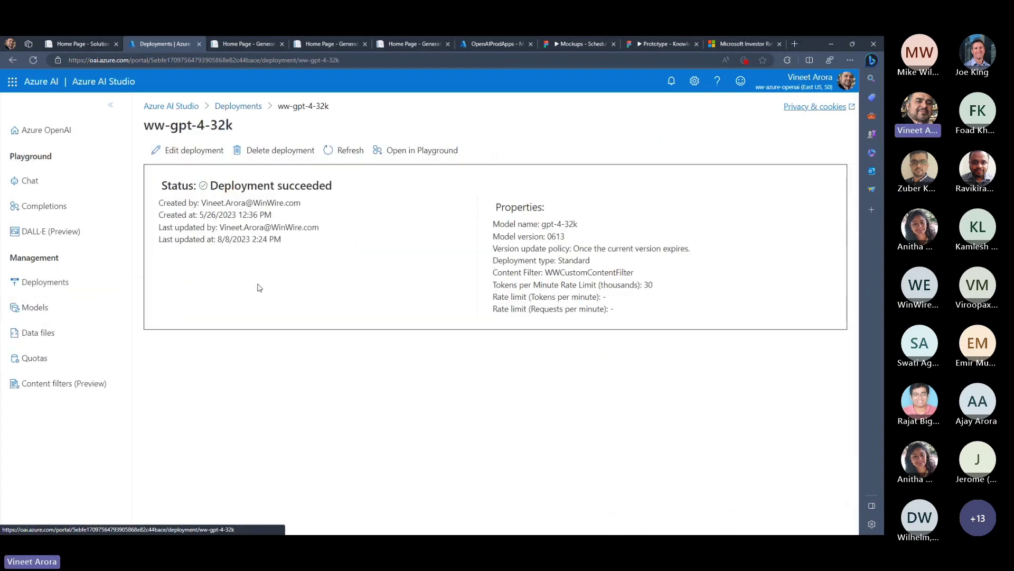
click(197, 153)
click(418, 340)
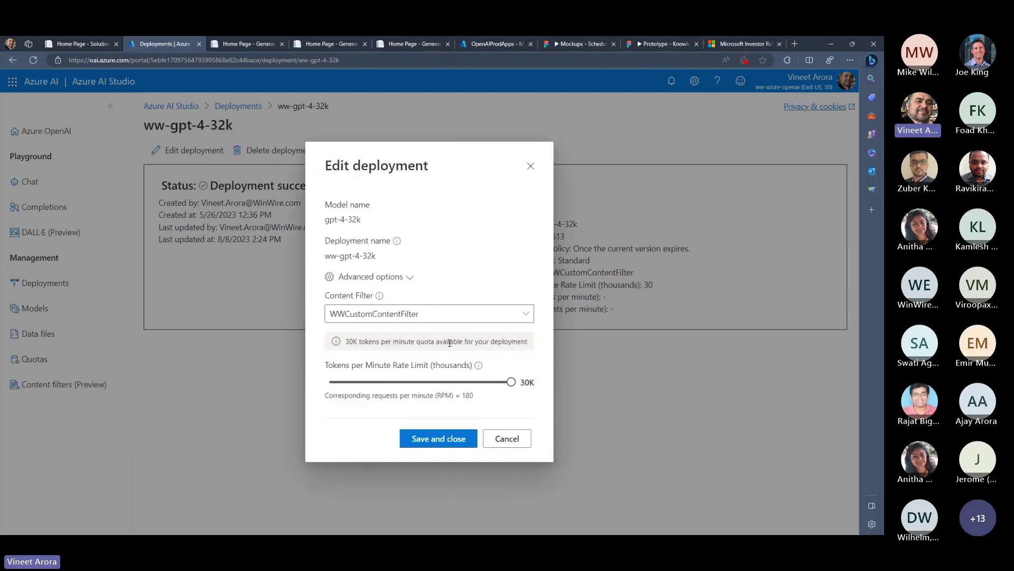
click(526, 317)
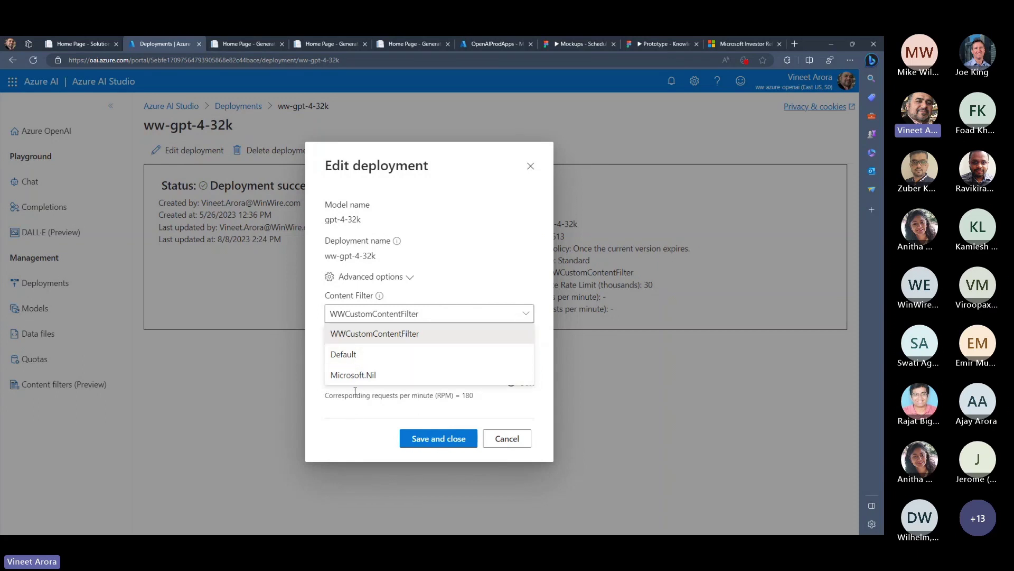
click(351, 354)
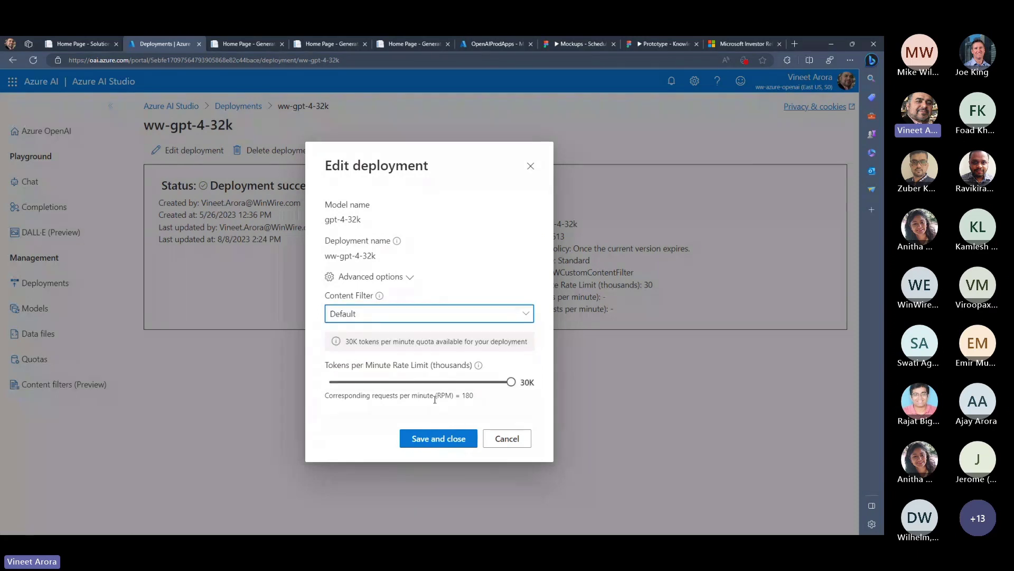
click(439, 441)
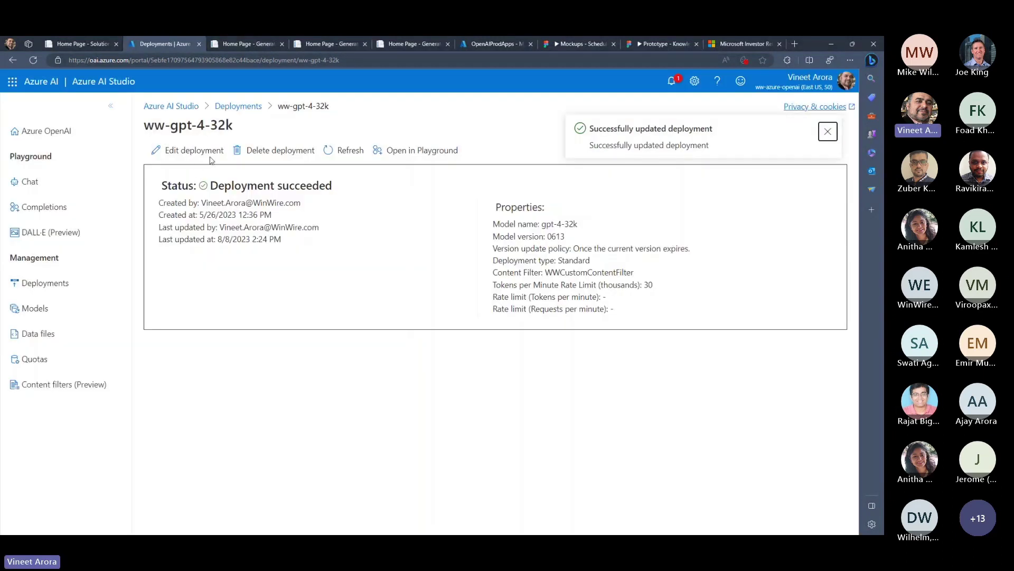
click(238, 106)
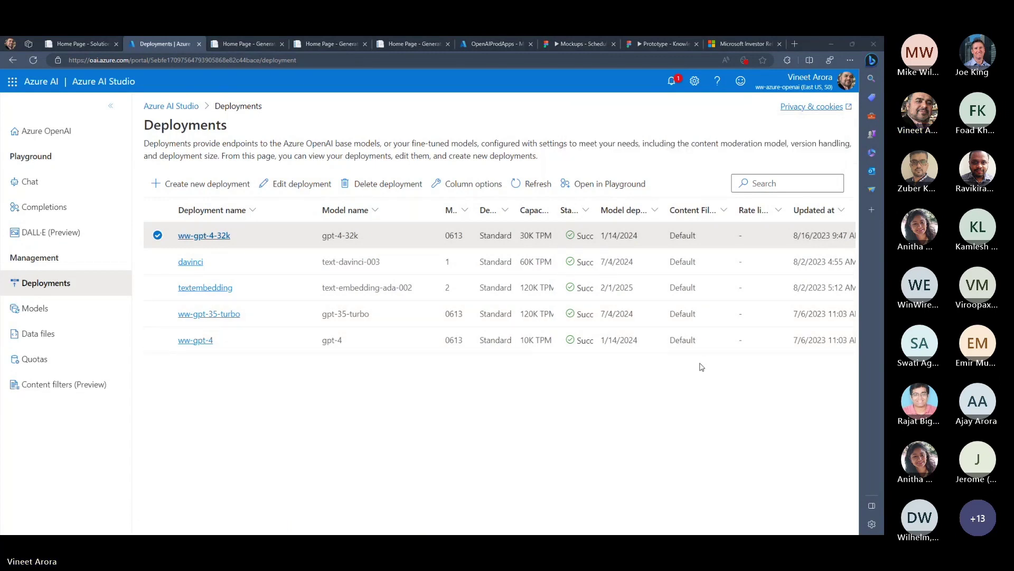
key(alt+Tab)
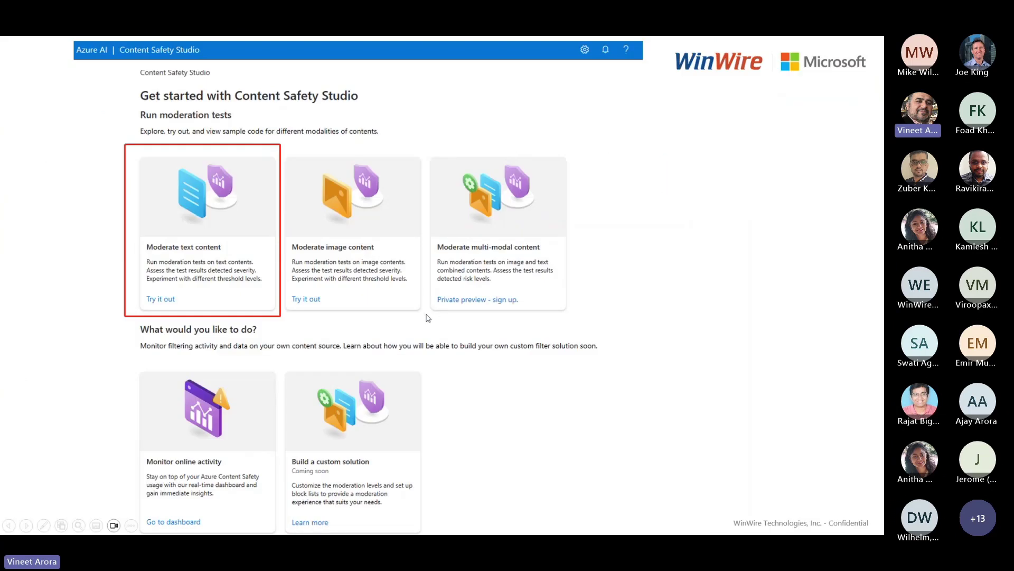
click(422, 337)
key(alt+Tab)
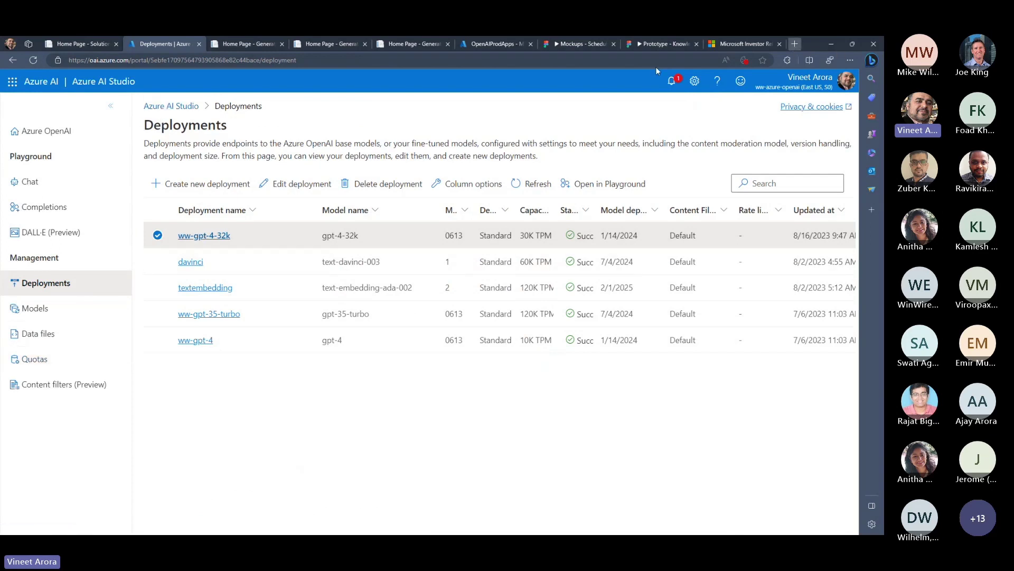
- Open Content Safety Studio at contentsafety.cognitive.azure.com in a new browser tab
key(ctrl+t)
text(con)
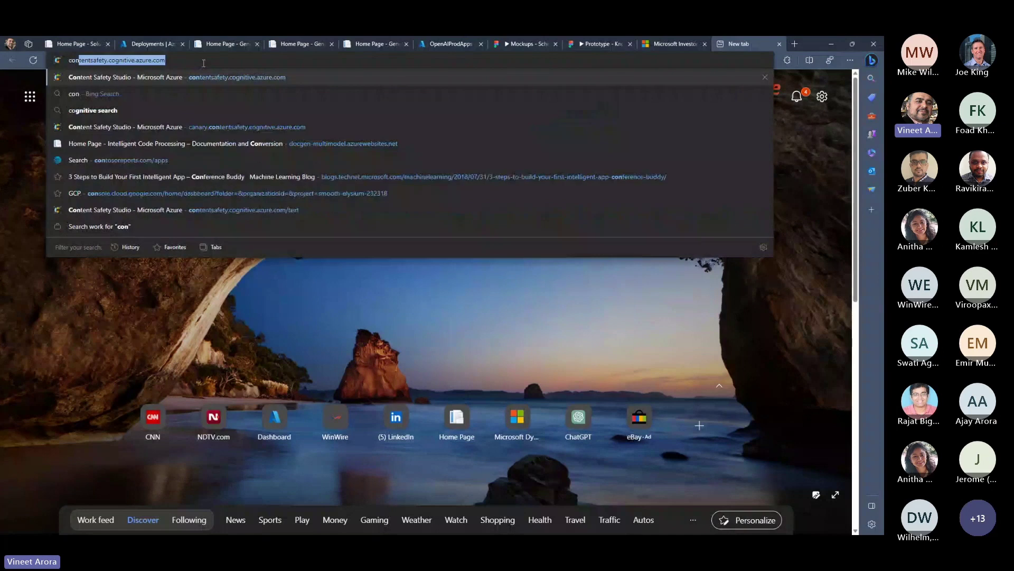
key(Return)
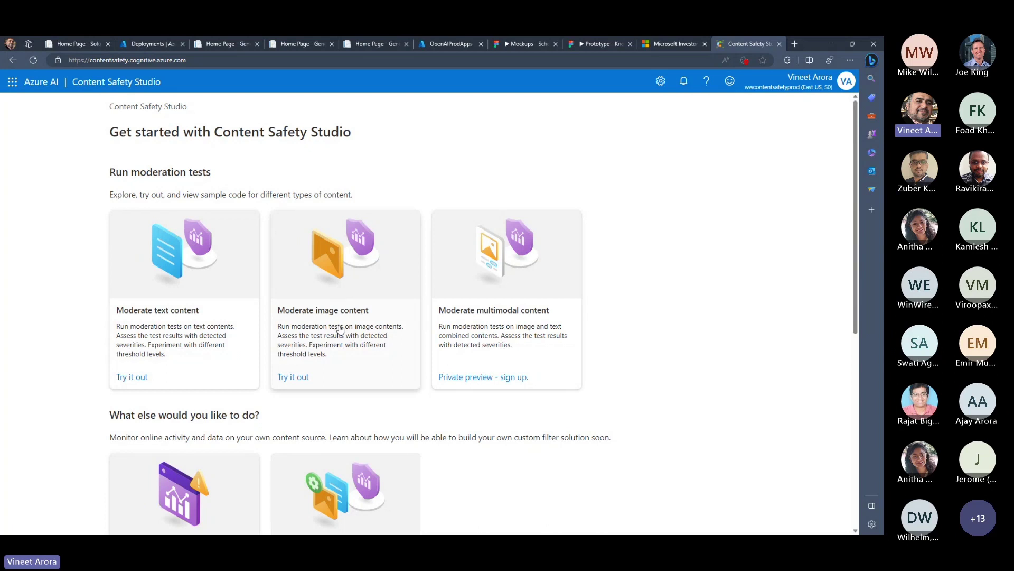
- Open the Moderate text content test page in Content Safety Studio and bring up its sample text and filter settings
scroll(213, 151, down, 3)
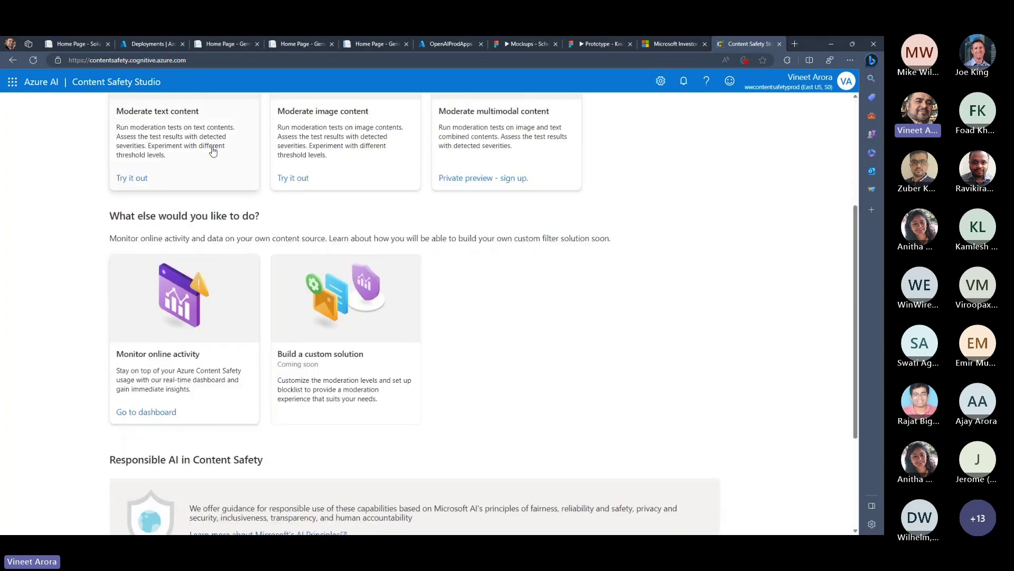
click(210, 147)
scroll(401, 317, down, 4)
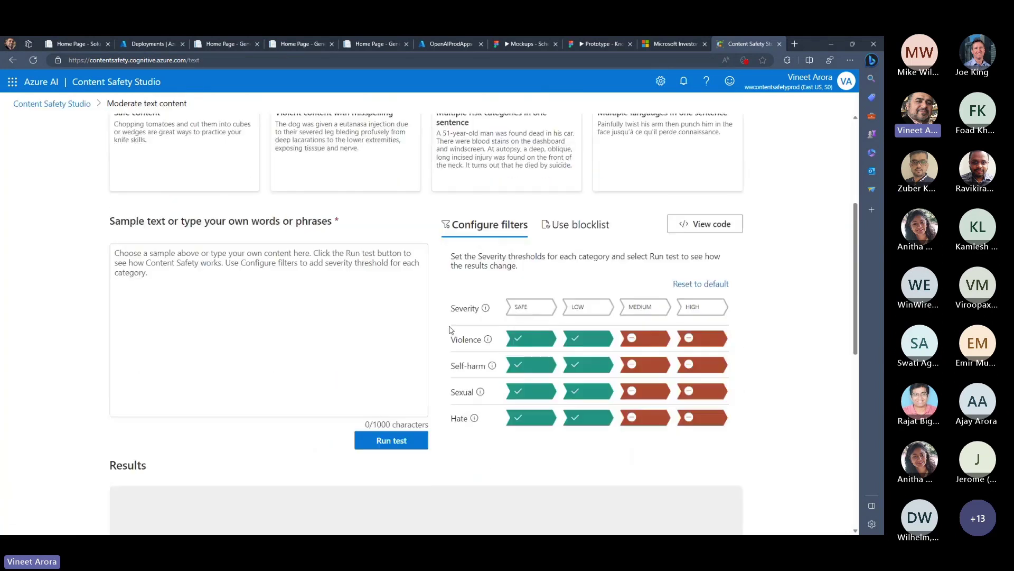
scroll(450, 330, down, 2)
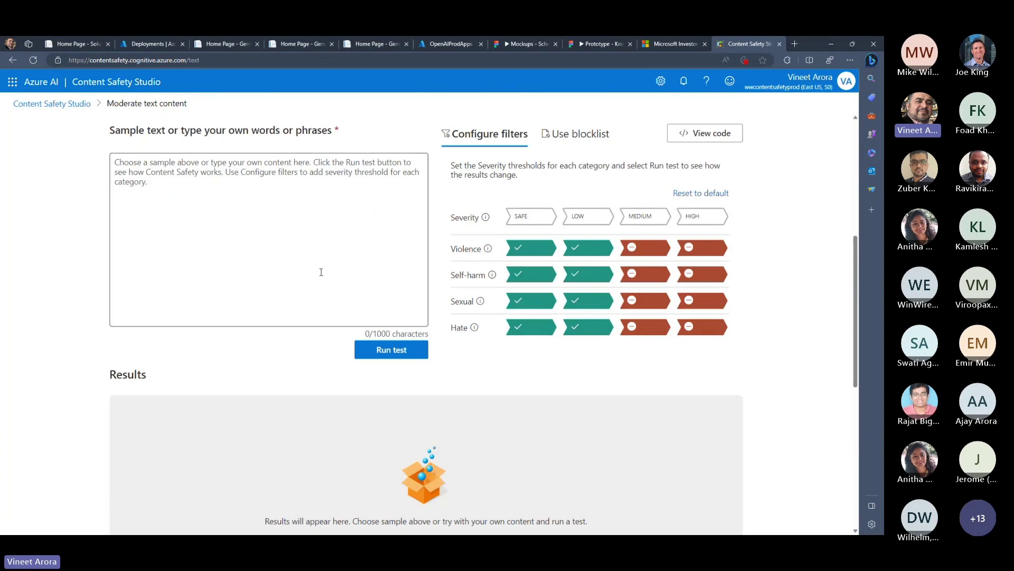
- Examine the text moderation page's sample text box, severity filters, Results area, Next steps section and ready-made samples
click(297, 243)
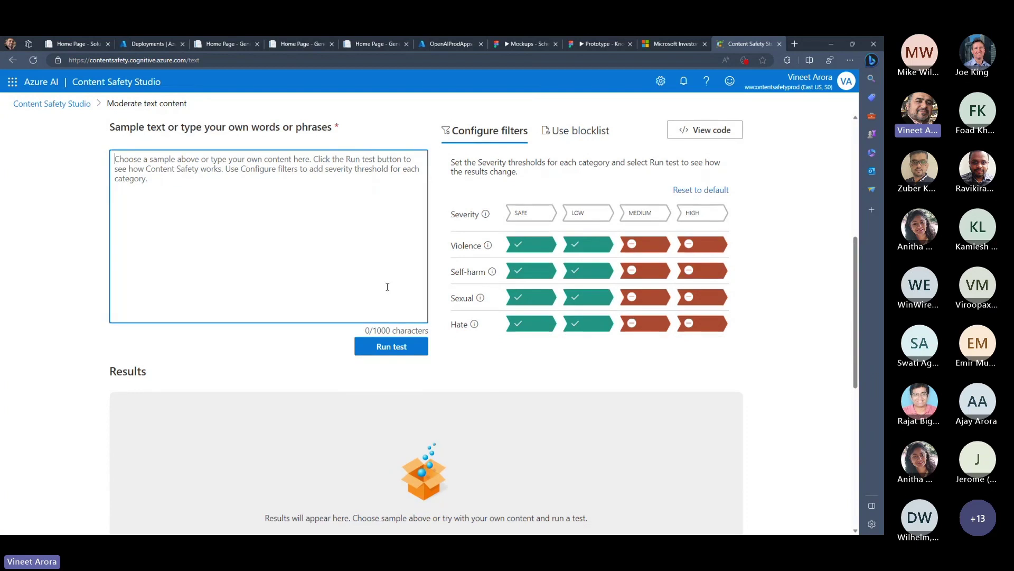
scroll(343, 317, down, 4)
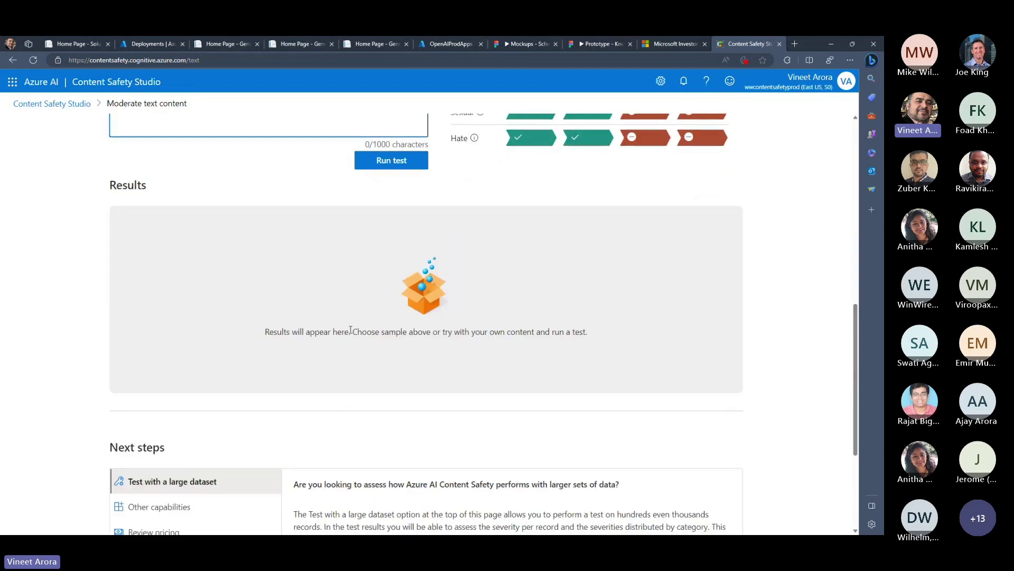
scroll(351, 330, up, 5)
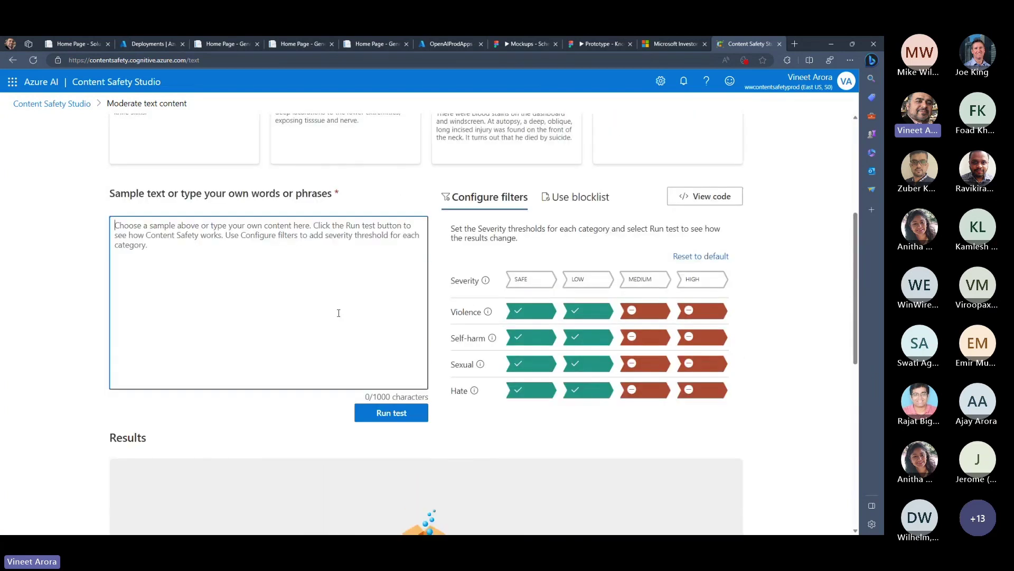
scroll(330, 353, down, 8)
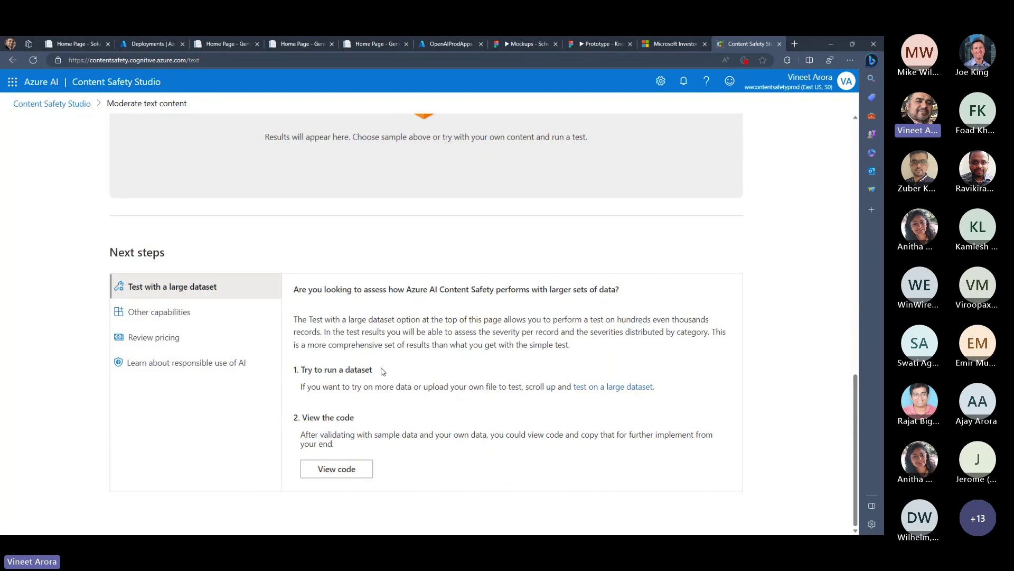
scroll(383, 371, up, 6)
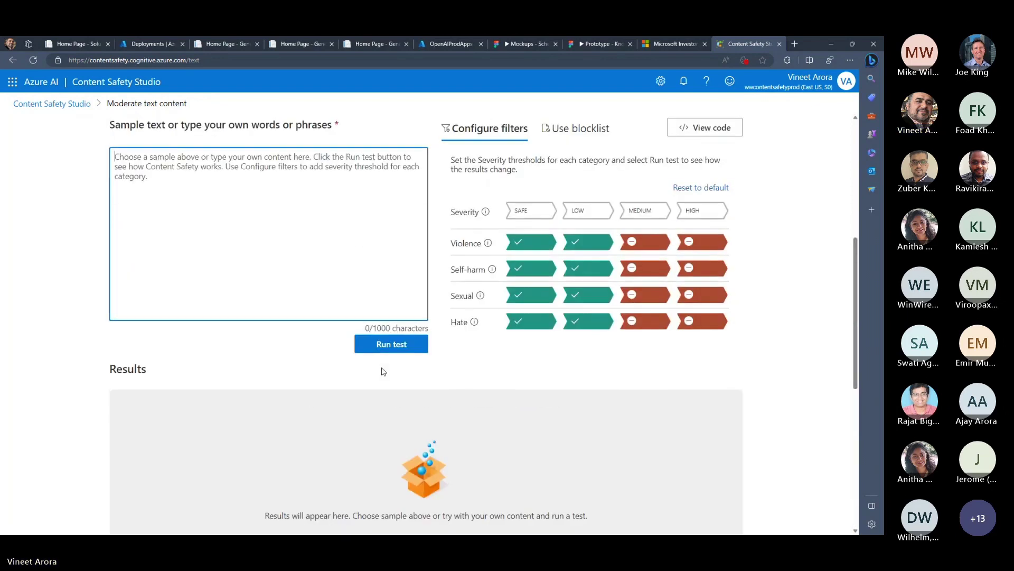
scroll(383, 371, up, 6)
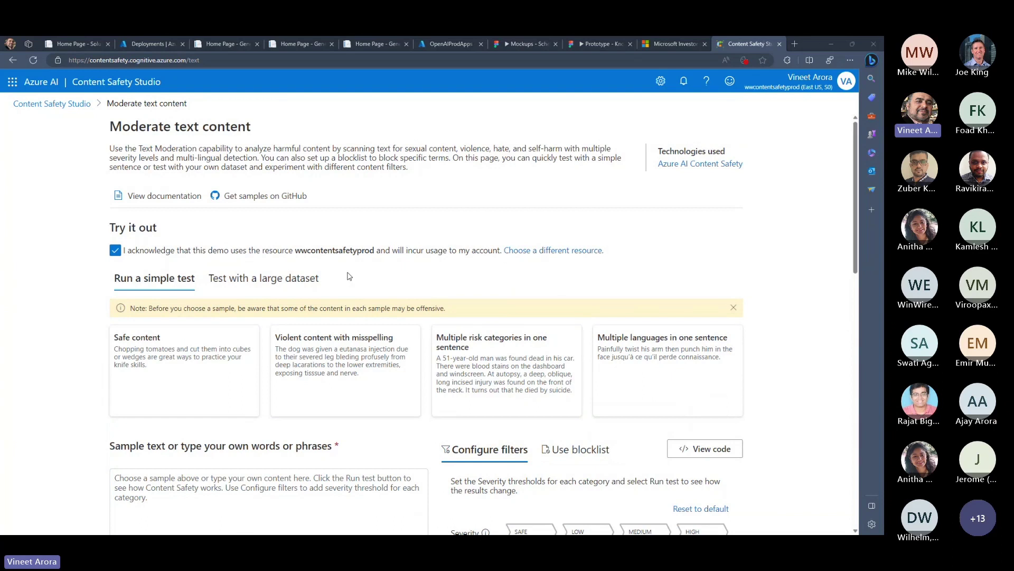
key(alt+Tab)
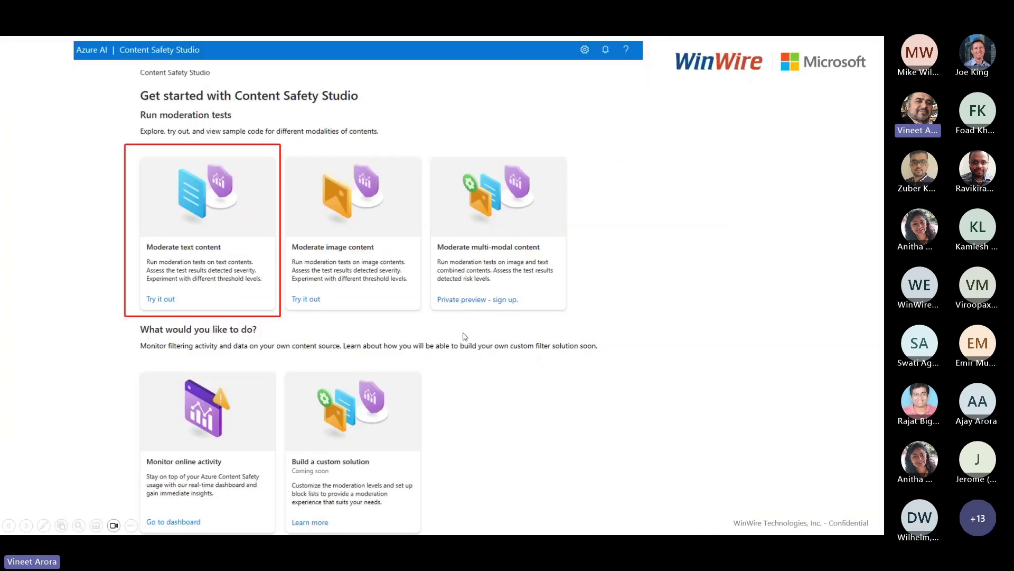
key(Right)
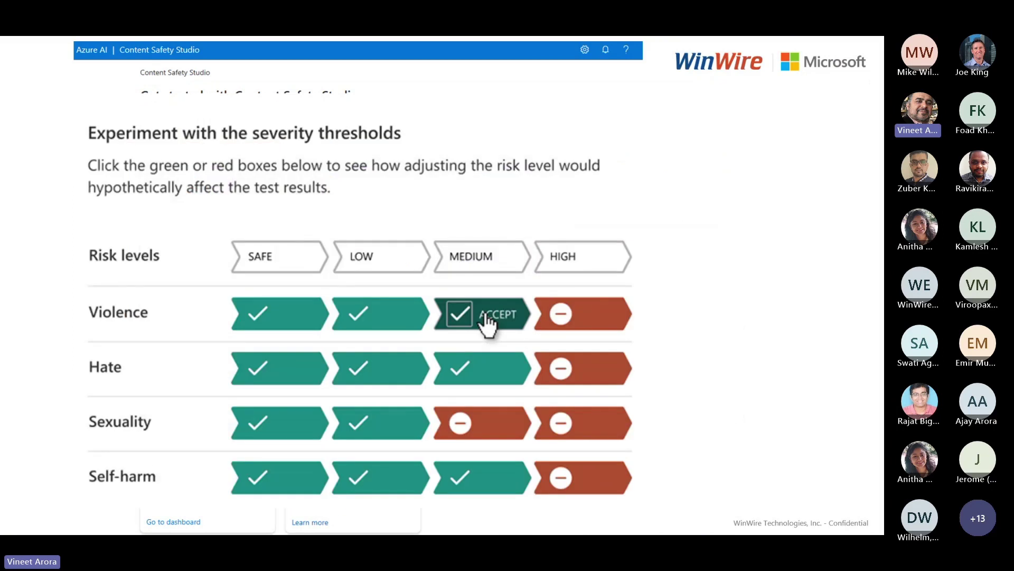
key(Right)
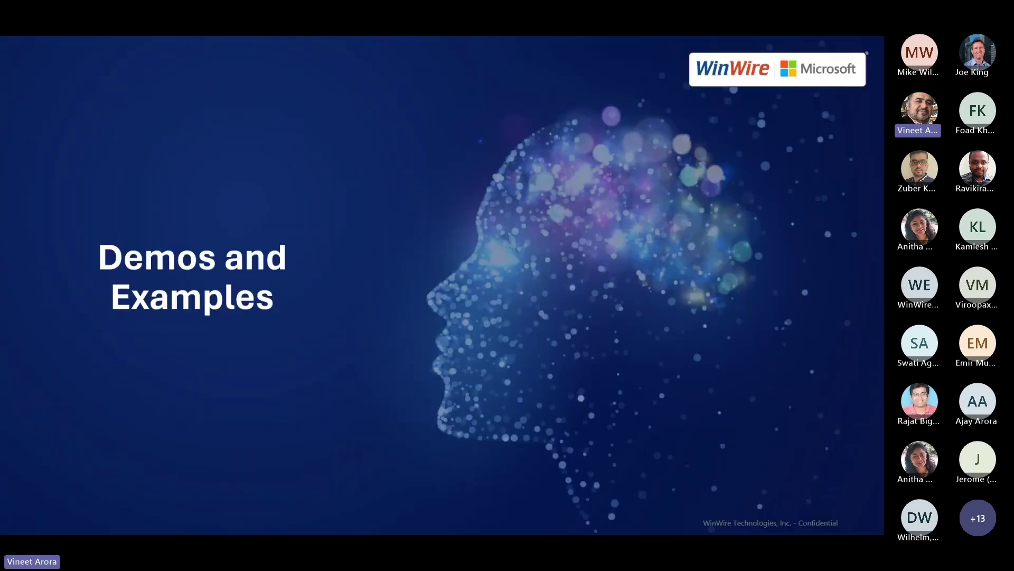